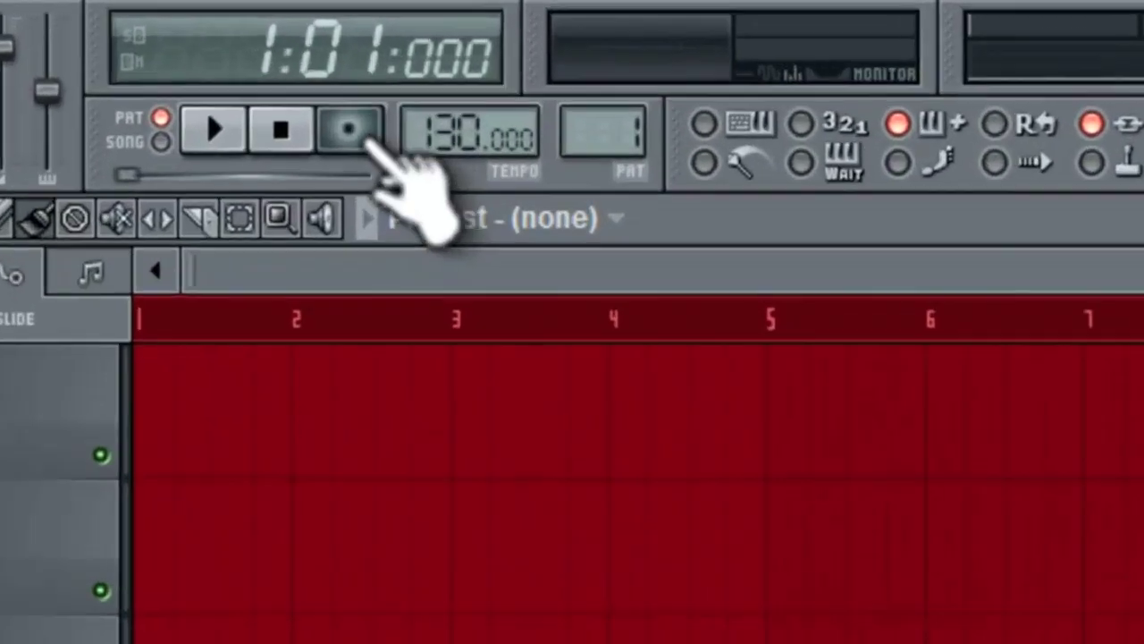
Step: Show the Recording filter menu from the transport panel's Record button
right_click(387, 43)
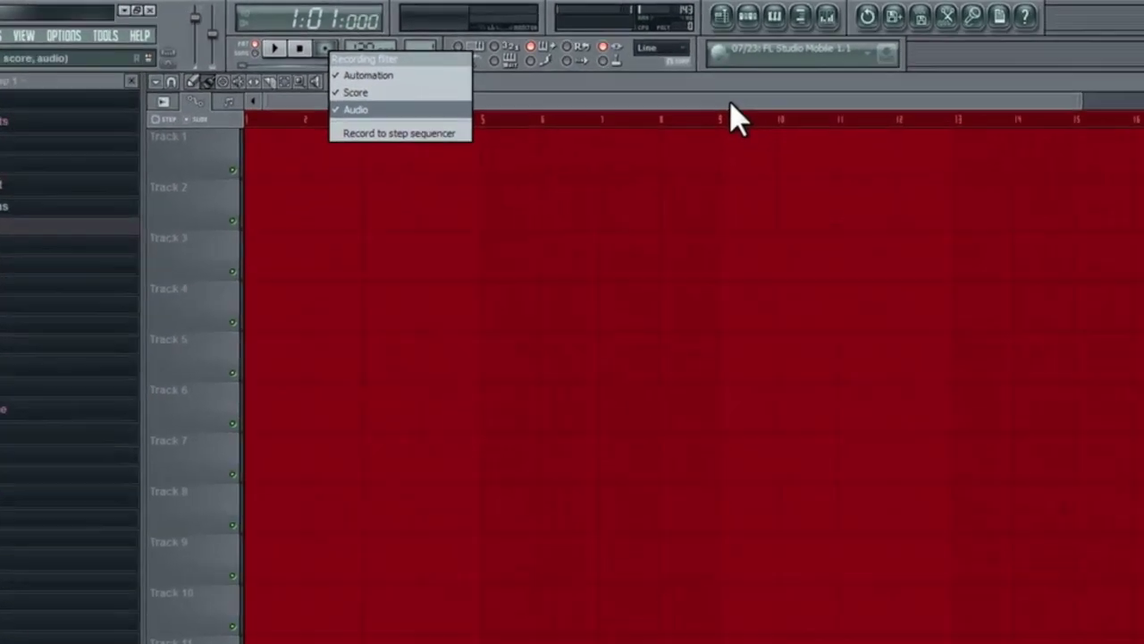
Step: Close the Recording filter with Automation, Score and Audio left enabled
left_click(743, 90)
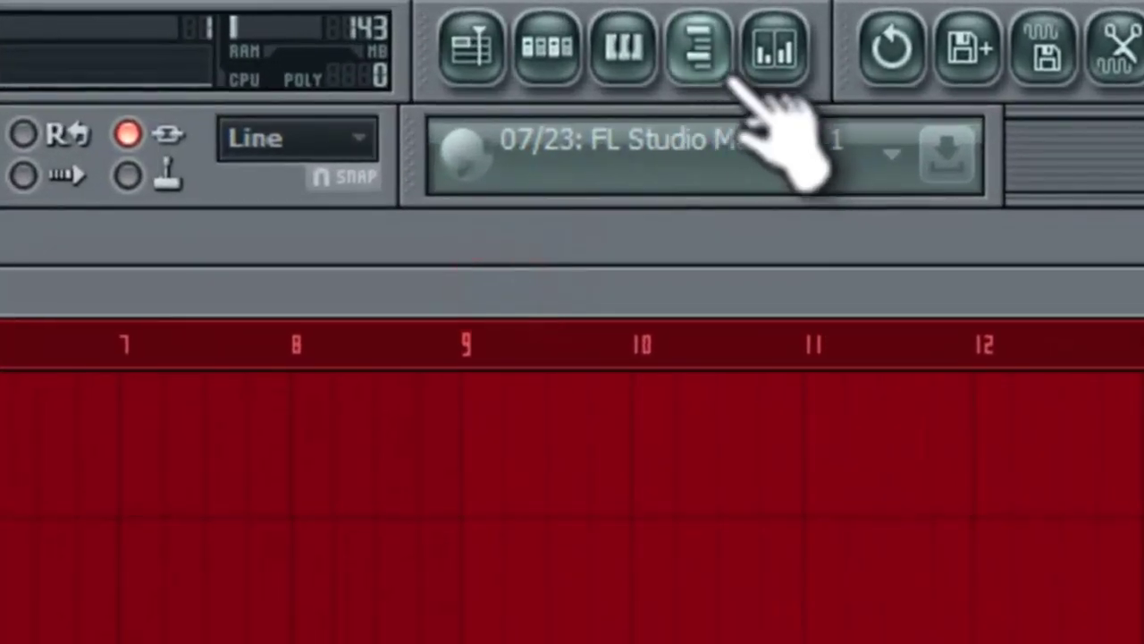
Step: Open the Mixer and set Insert 1's audio input to Analog 7 (1)
left_click(780, 55)
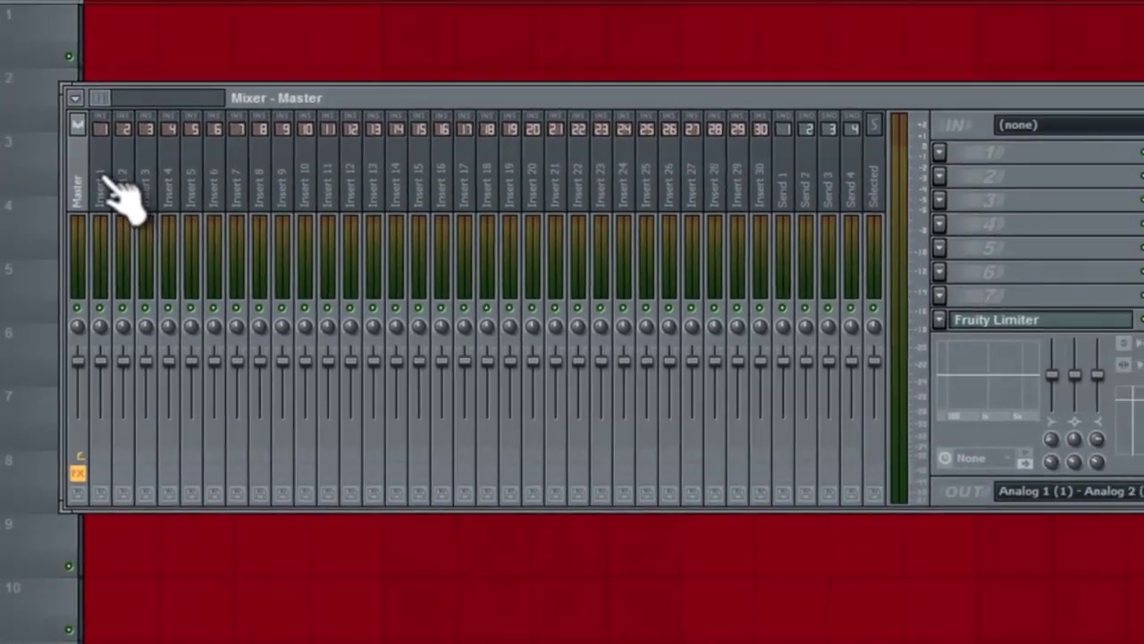
left_click(105, 170)
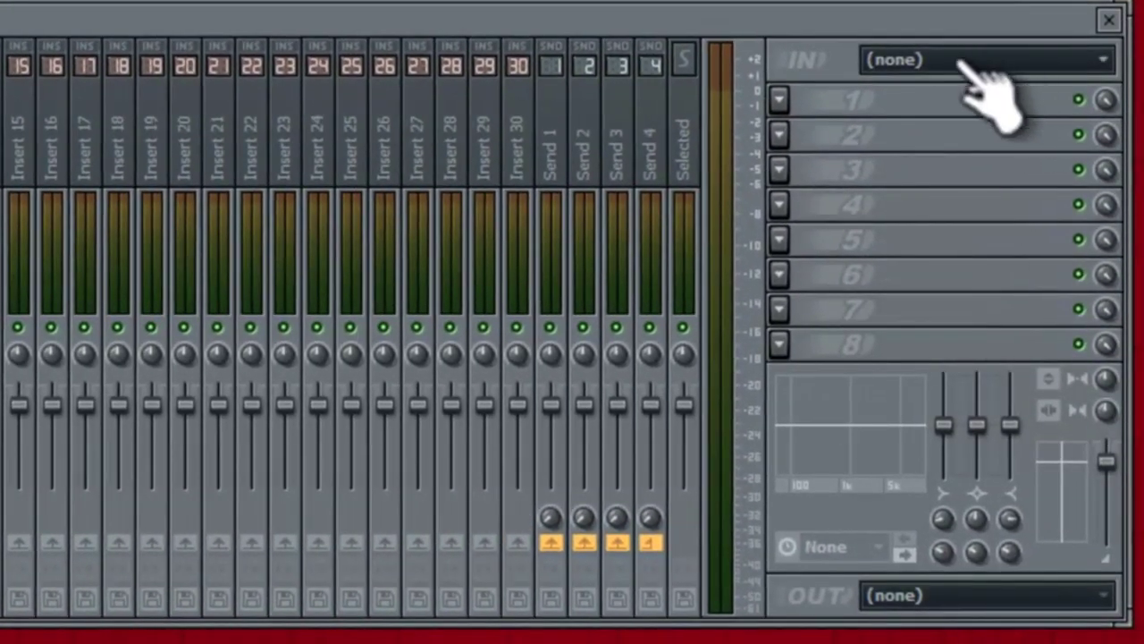
left_click(969, 63)
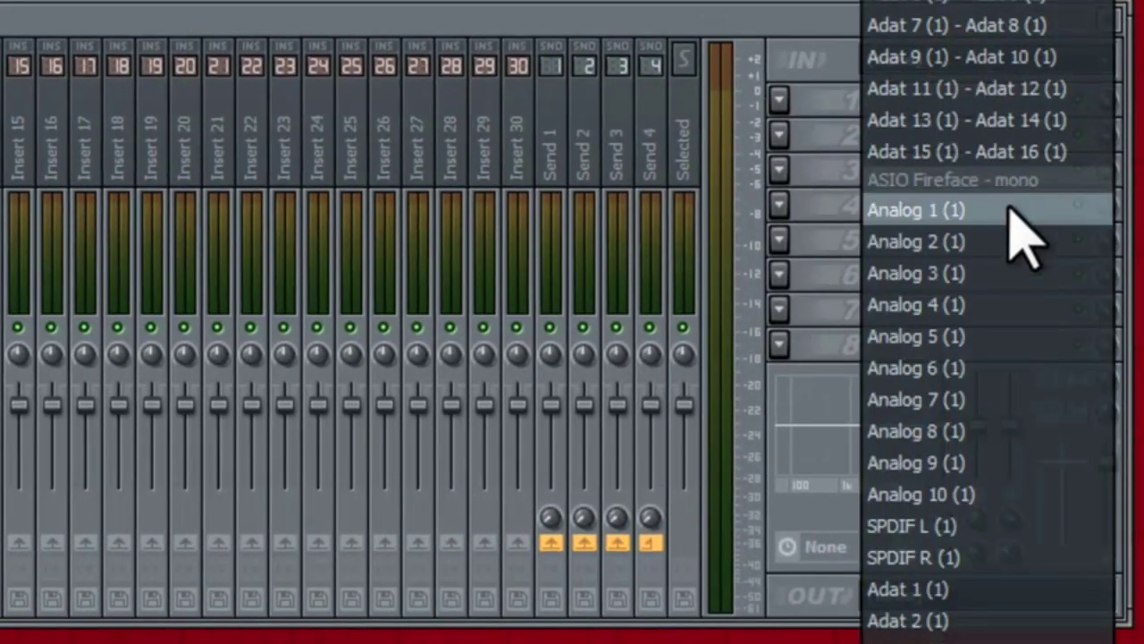
left_click(983, 400)
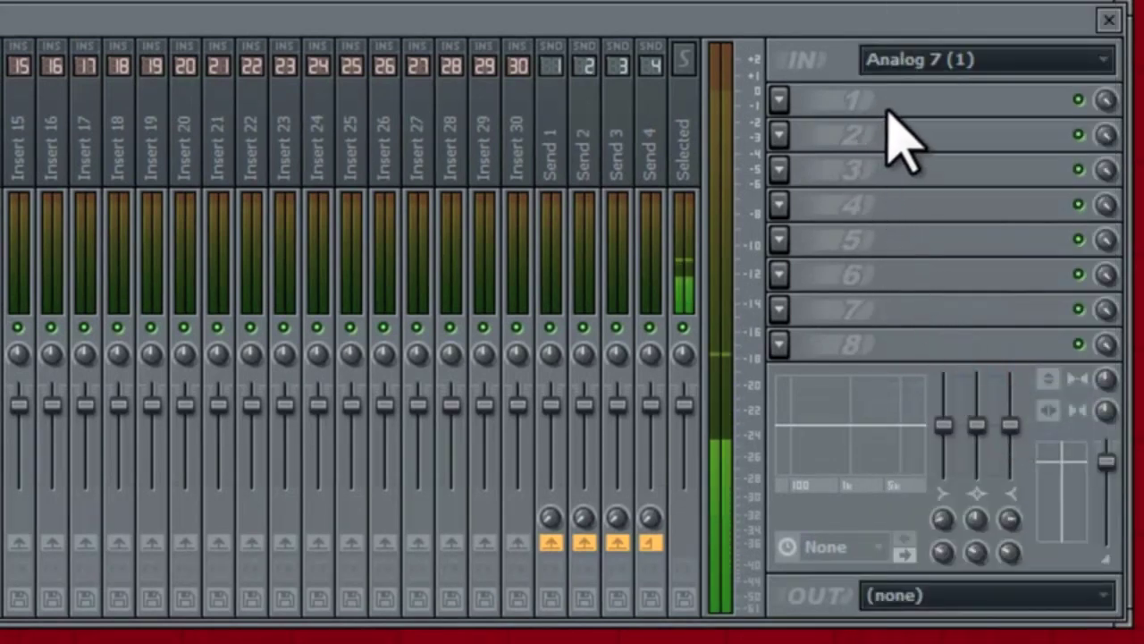
Step: Try Analog 1 (1) and Analog 2 (1), then return Insert 1's input to Analog 7 (1)
left_click(983, 59)
left_click(976, 210)
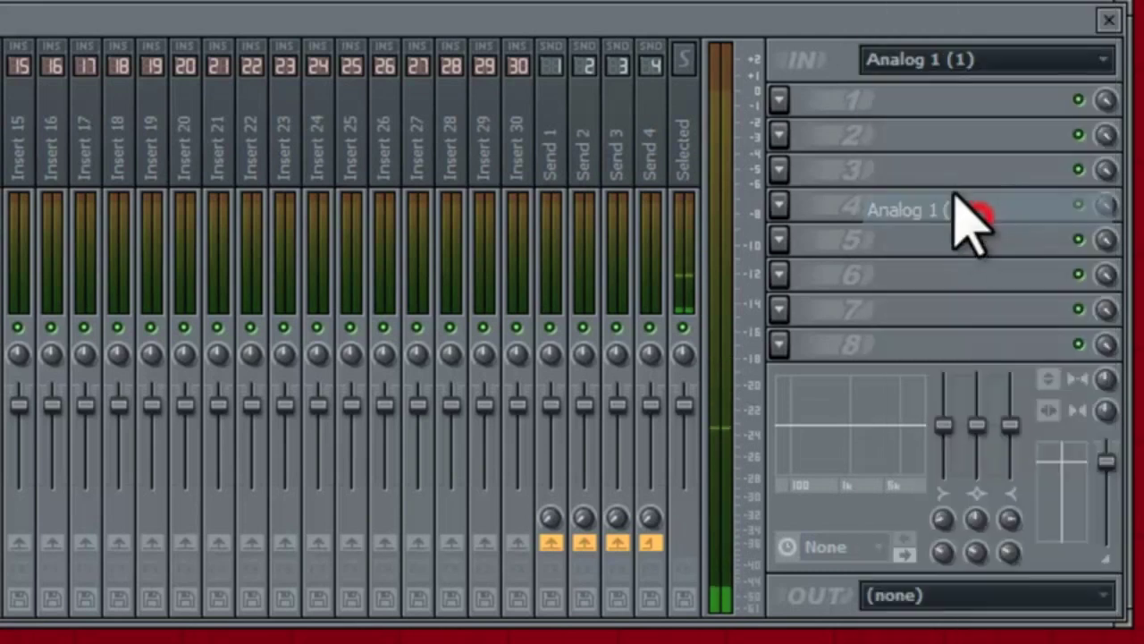
left_click(966, 61)
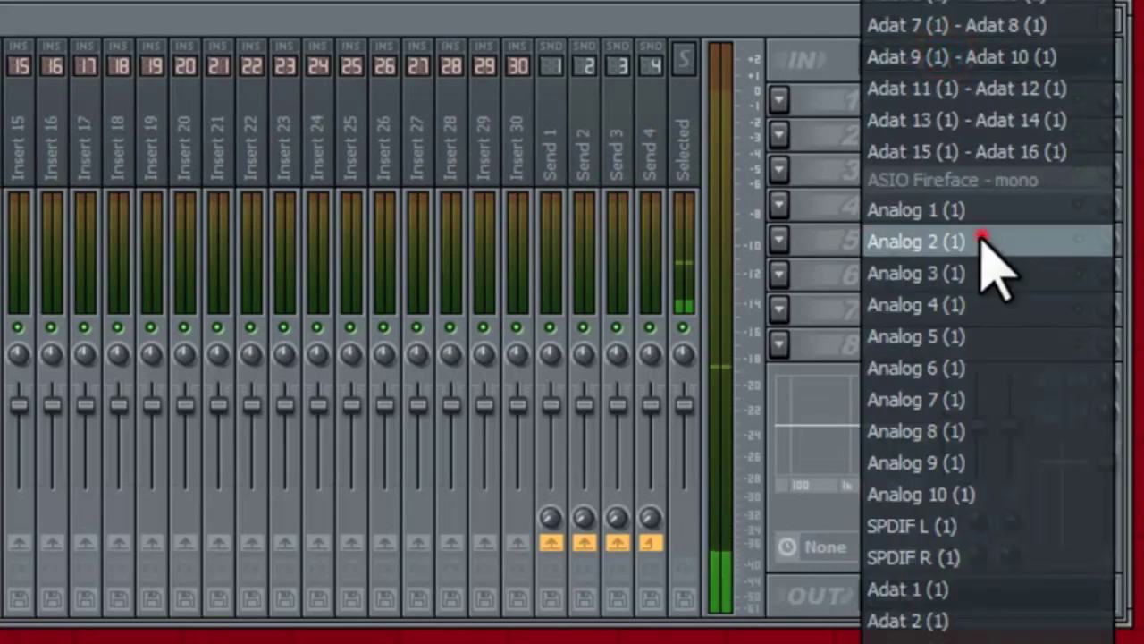
left_click(978, 242)
left_click(970, 58)
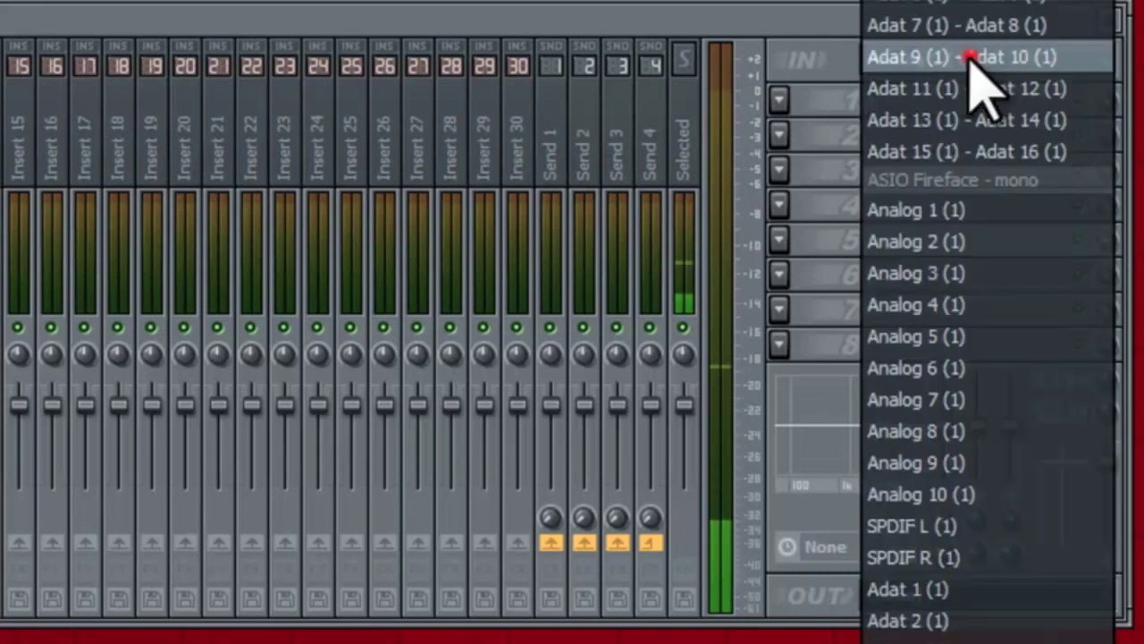
left_click(1007, 401)
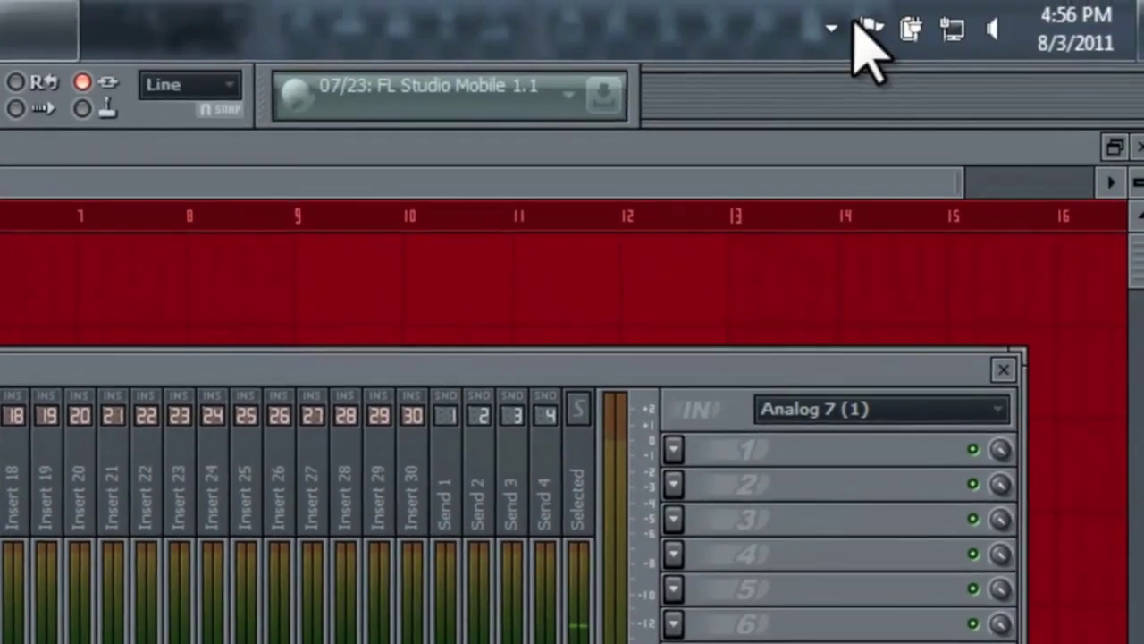
left_click(834, 30)
left_click(749, 238)
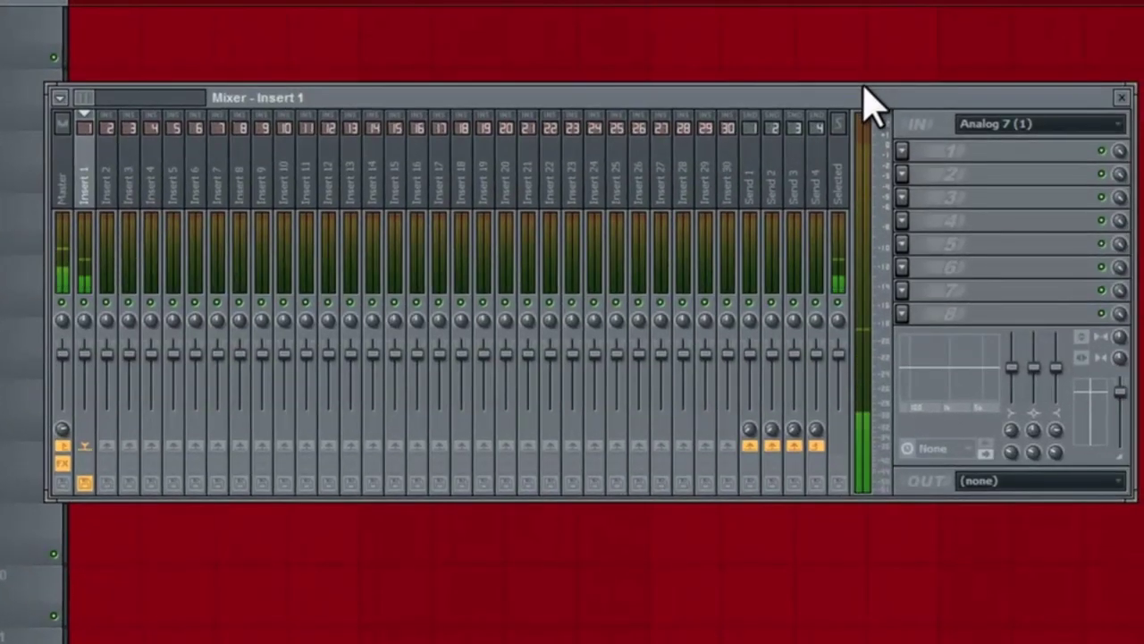
left_click(856, 97)
left_click_drag(888, 82, 885, 66)
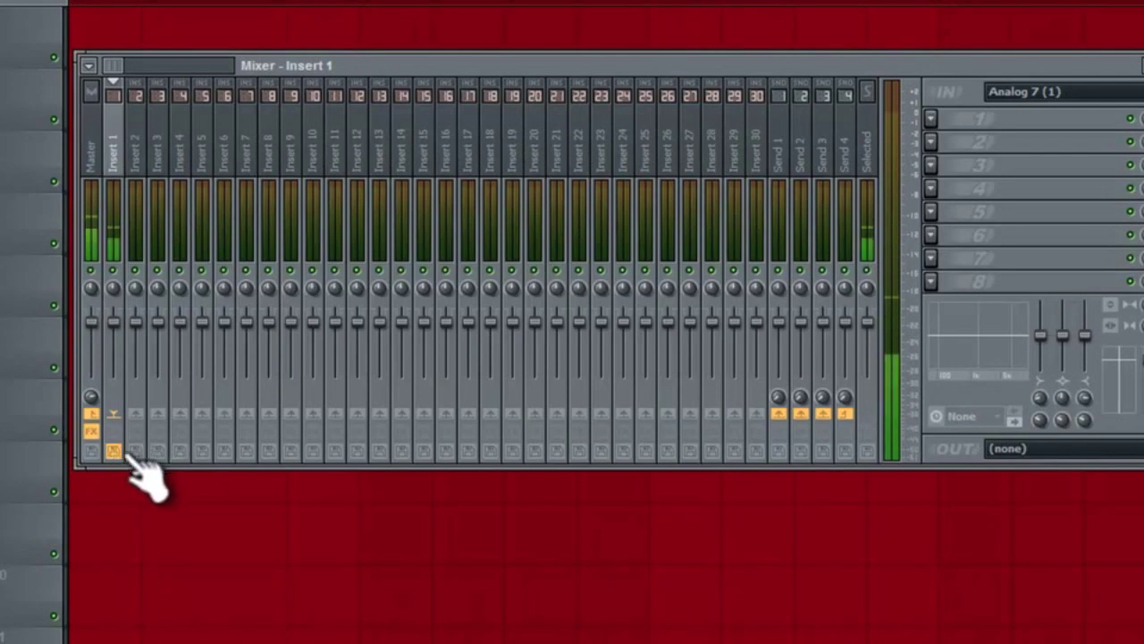
Step: Toggle disk-record arming on Inserts 3, 5, 7 and 9 on and off
left_click(202, 451)
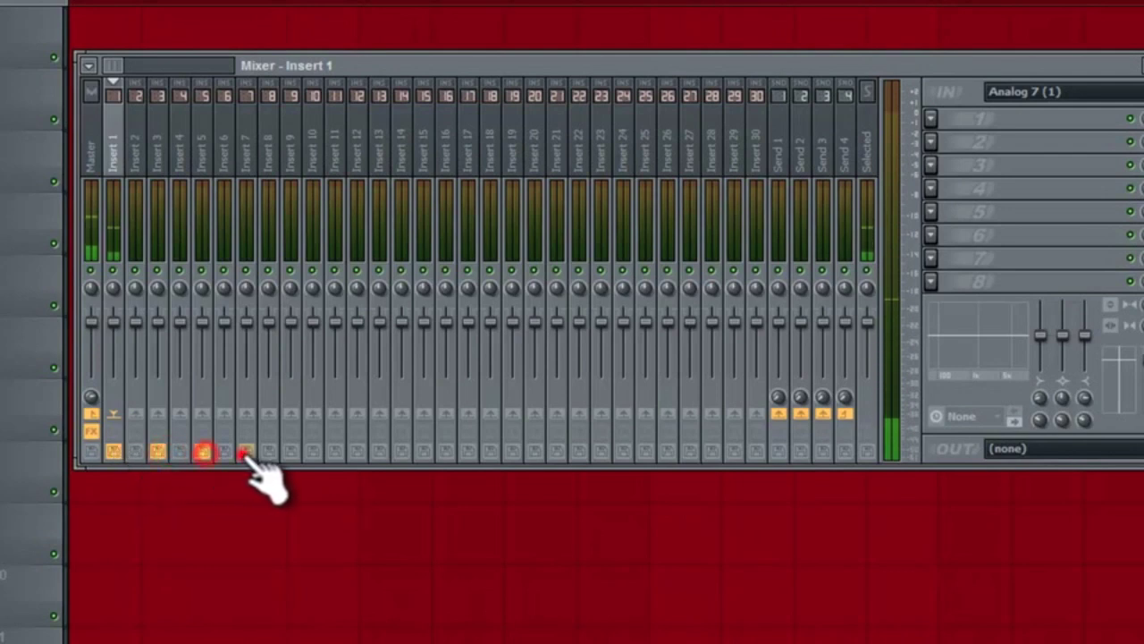
left_click(246, 451)
left_click(202, 451)
left_click(157, 451)
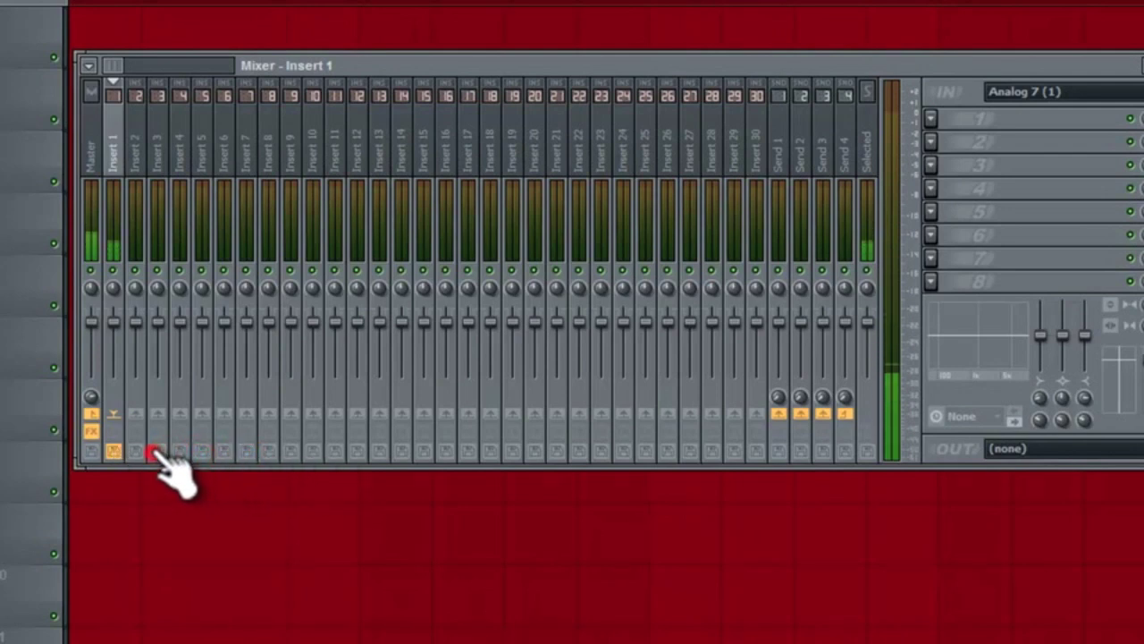
left_click(157, 452)
left_click(202, 451)
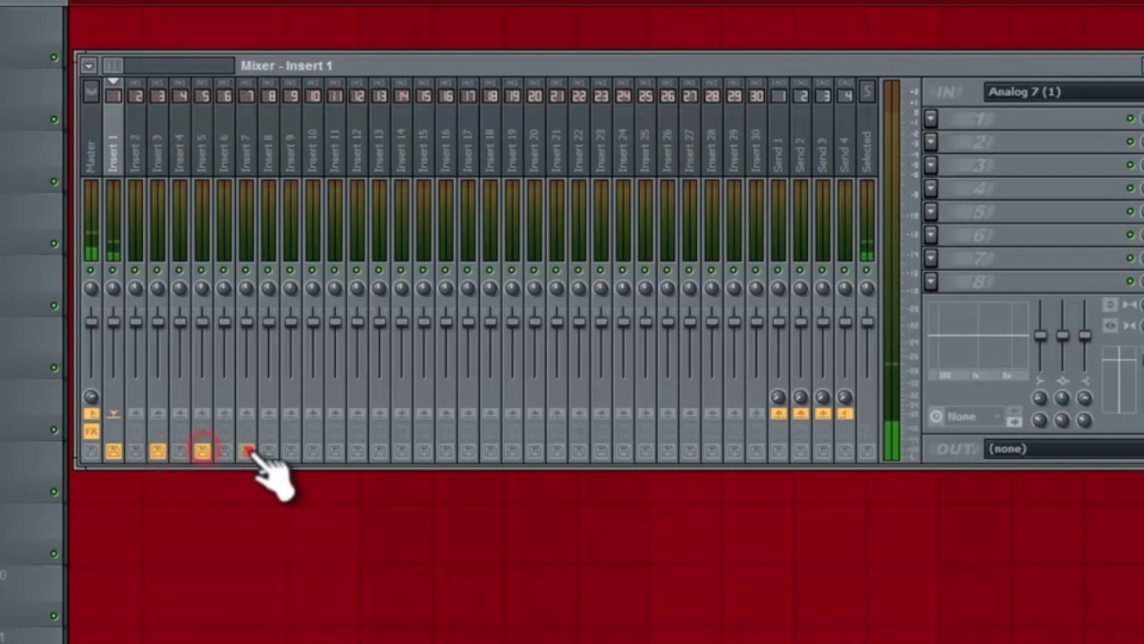
left_click(245, 451)
left_click(290, 451)
left_click(291, 451)
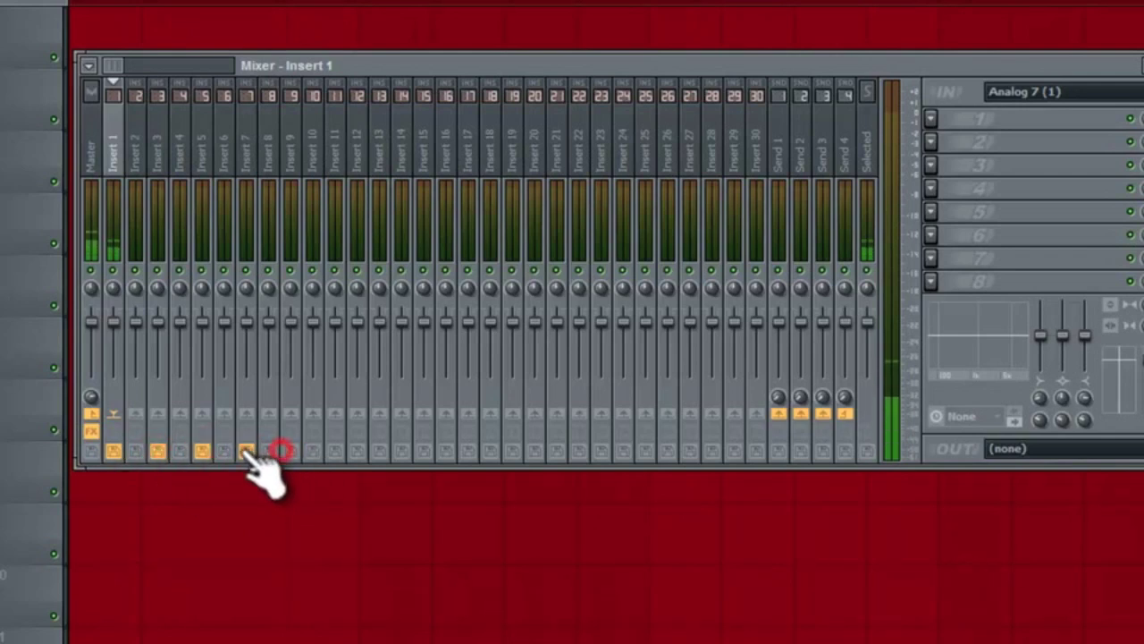
left_click(246, 451)
left_click(202, 451)
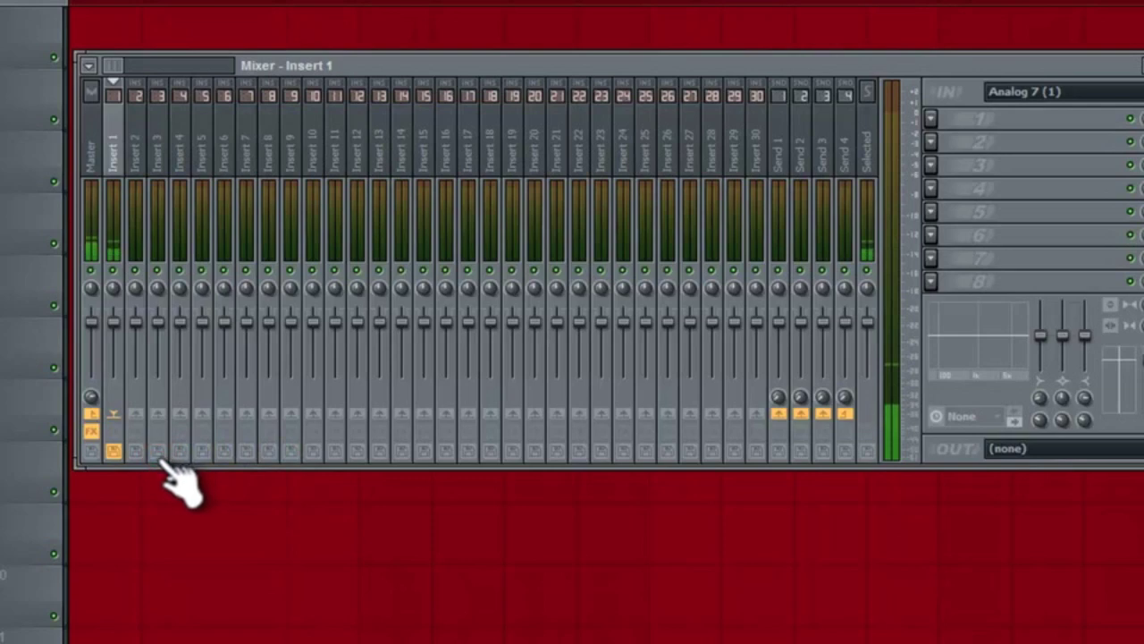
Step: Name Insert 1's recording file 'VOCAL lead' in the Recorded folder
left_click(113, 451)
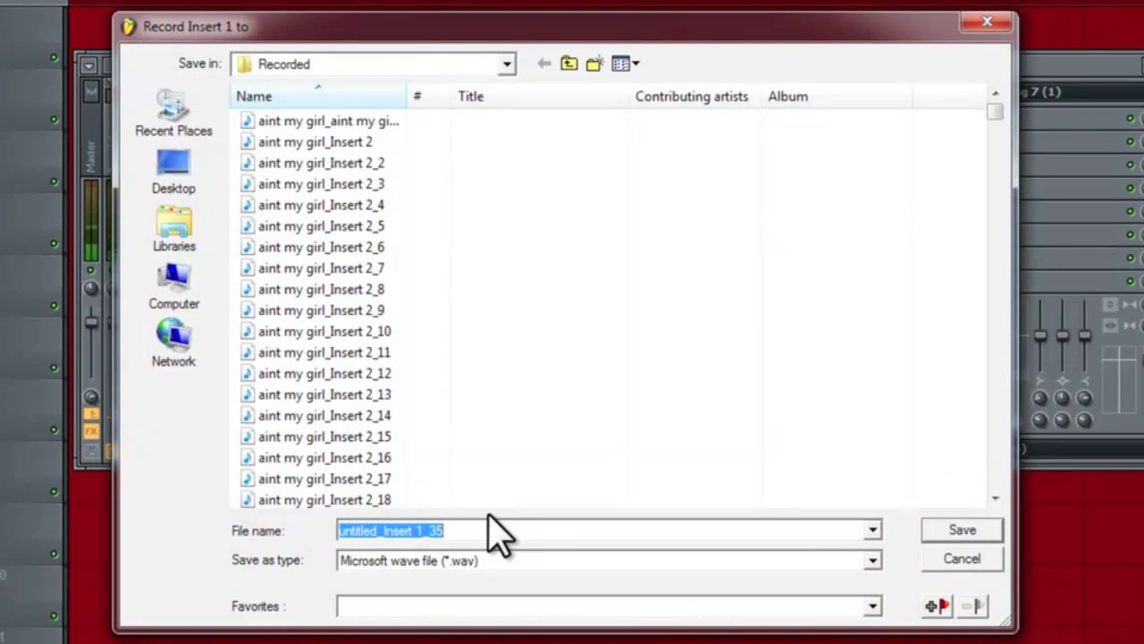
type("VOCAL Insert")
key("Return")
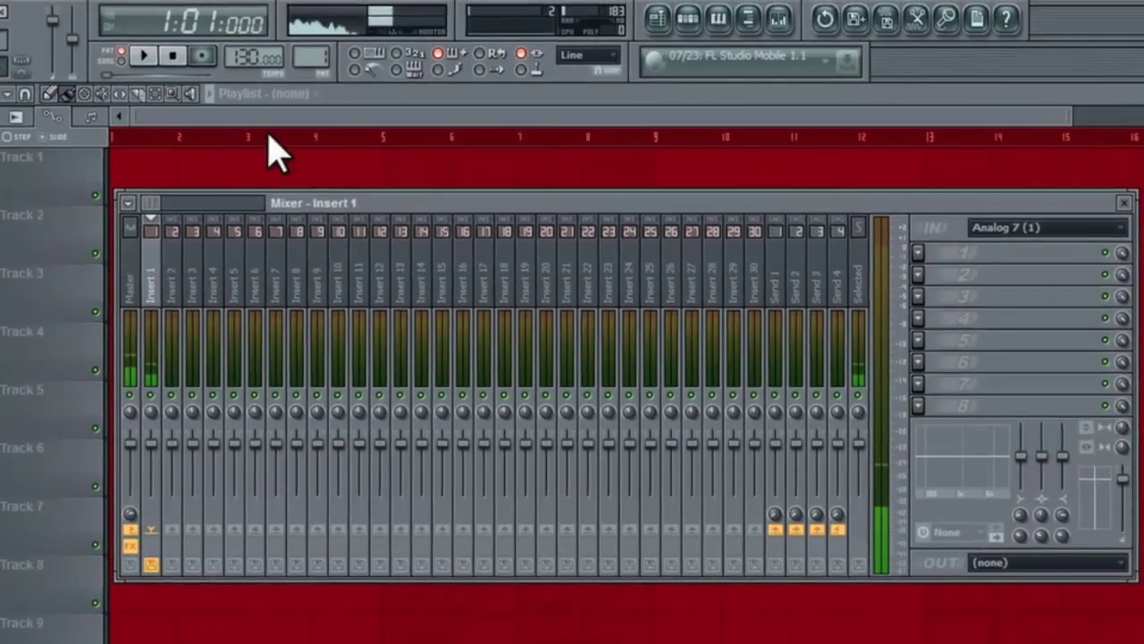
Step: Enable recording in song mode and record a four-bar vocal take onto Track 1
left_click(191, 8)
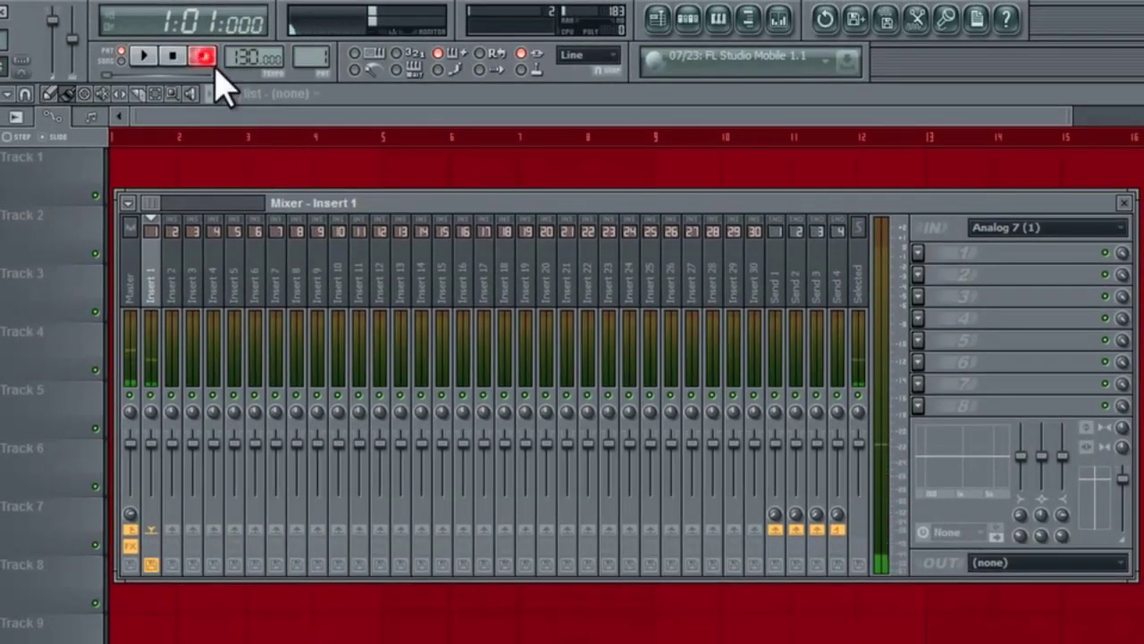
left_click(121, 61)
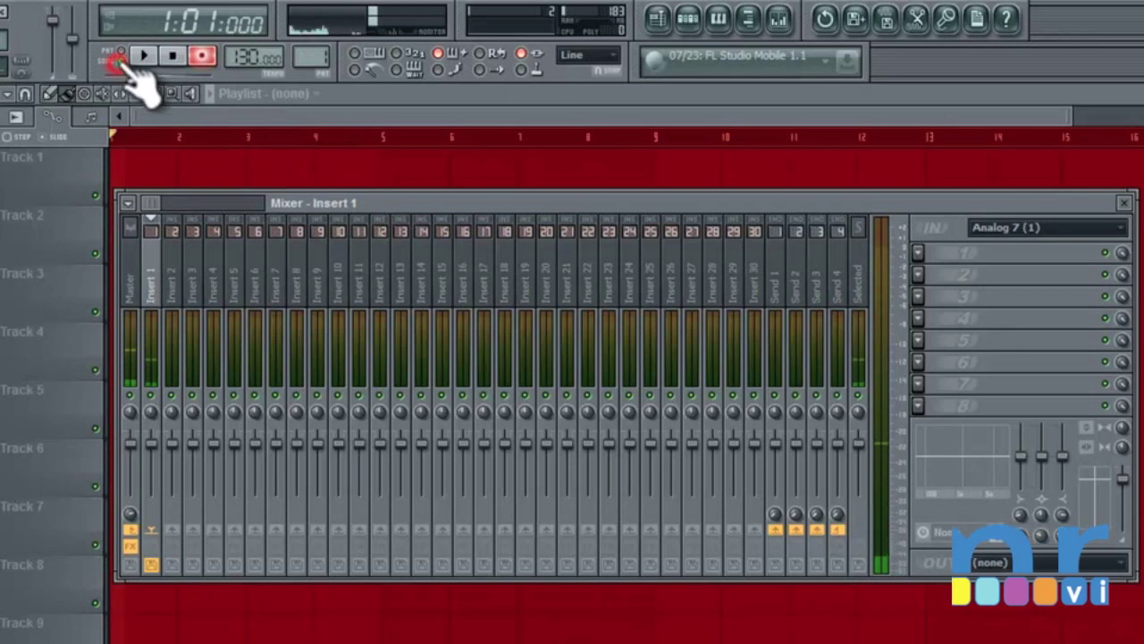
key("space")
left_click_drag(427, 213, 456, 278)
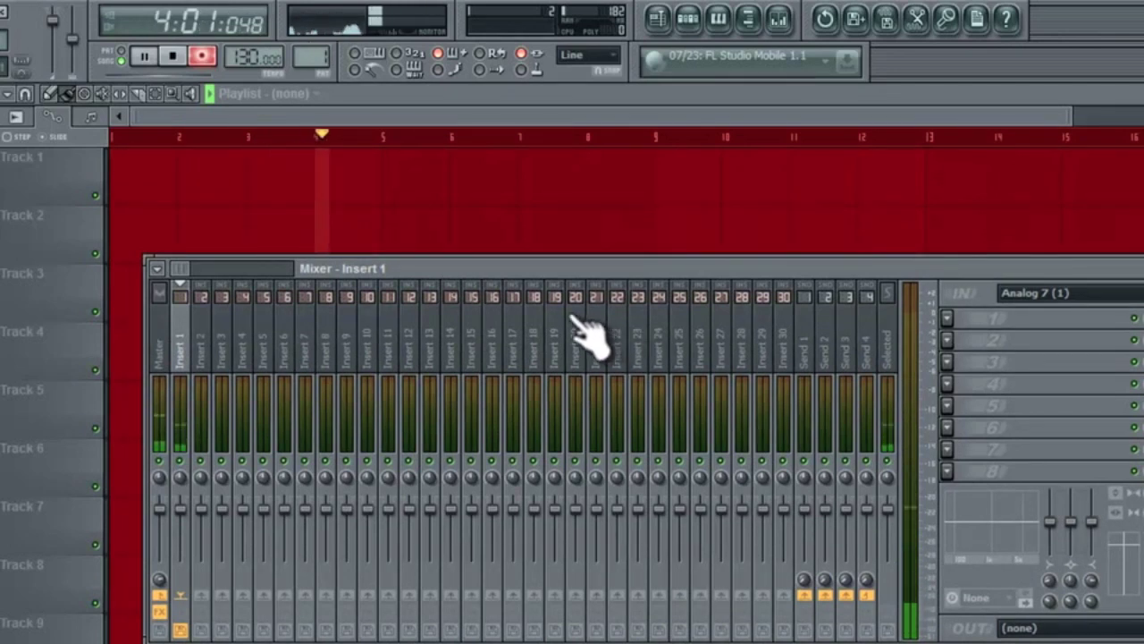
key("space")
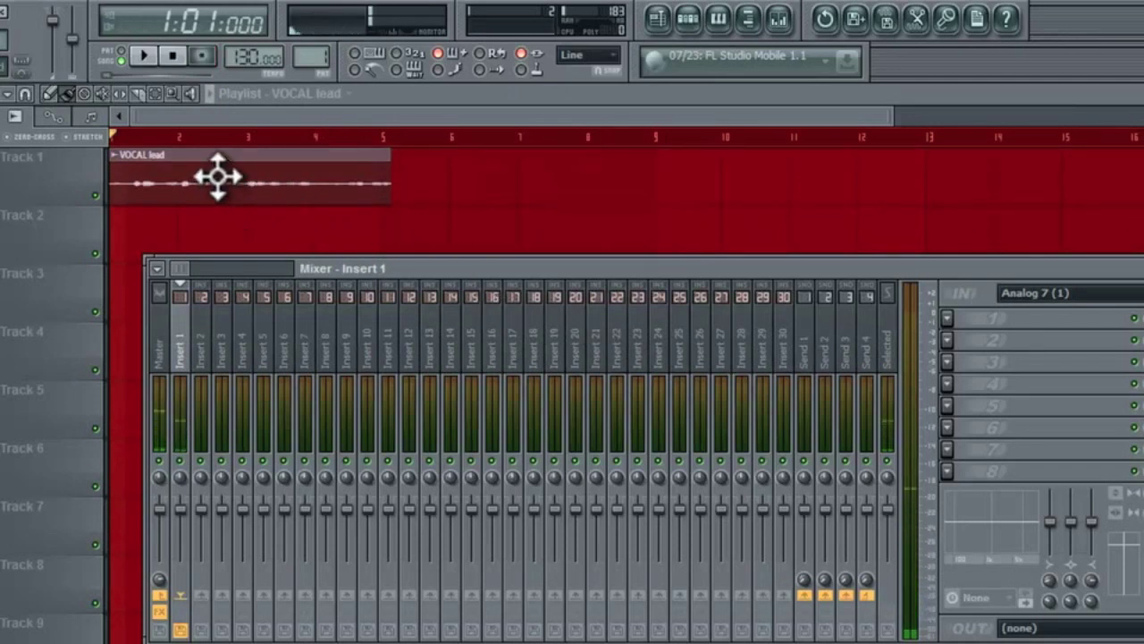
Step: Set Insert 1's input to (none), close the Mixer, and normalize the VOCAL lead sample
left_click(1042, 292)
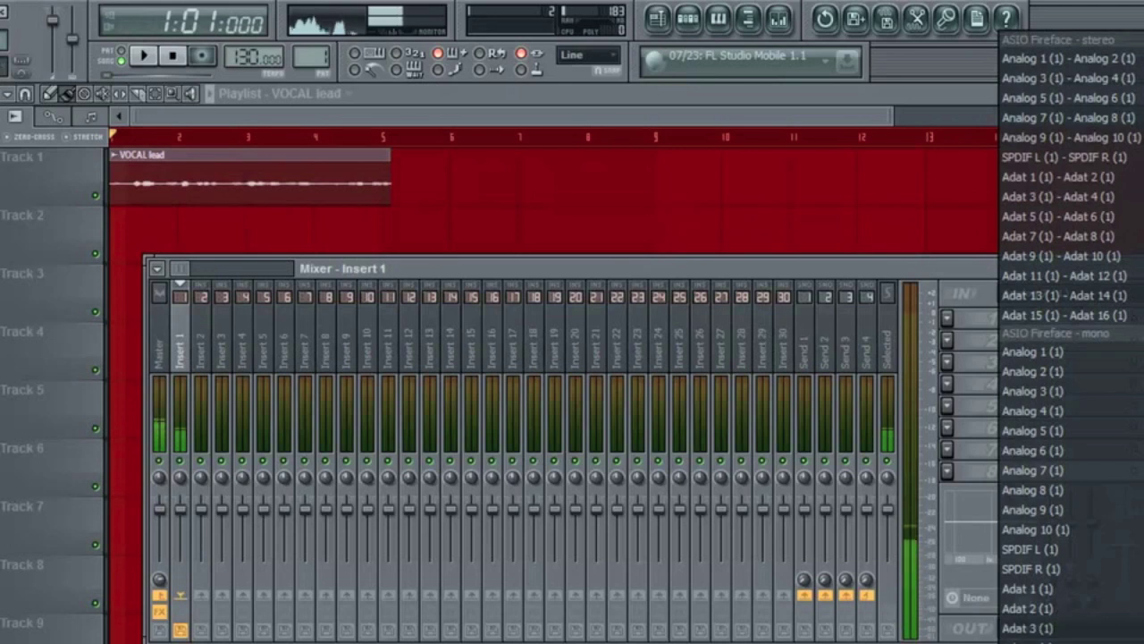
left_click(1028, 626)
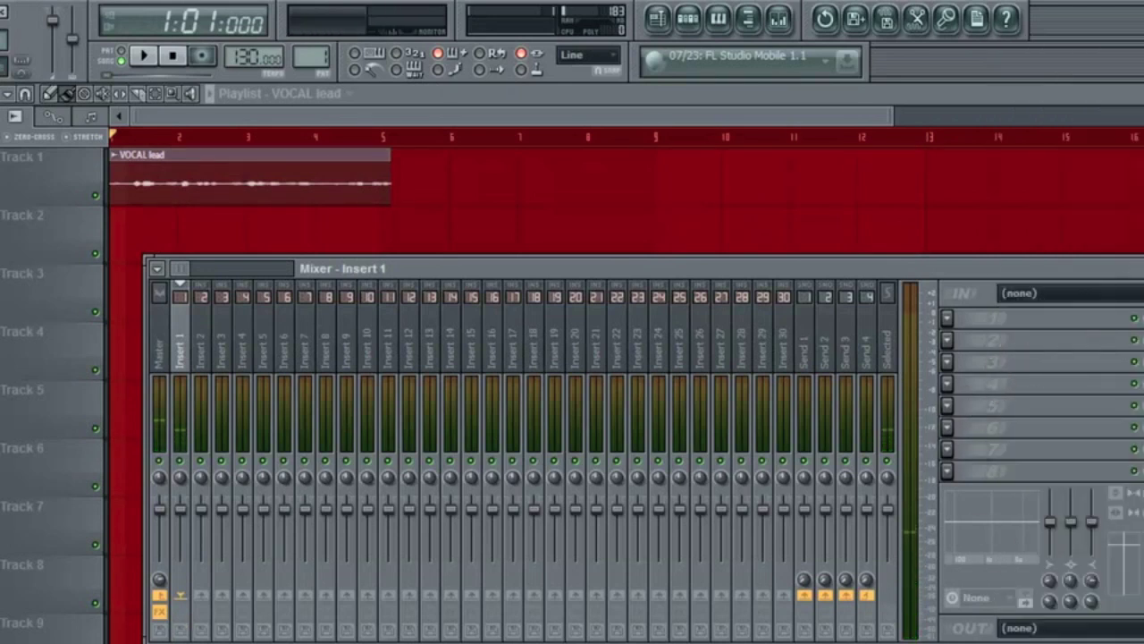
key("F9")
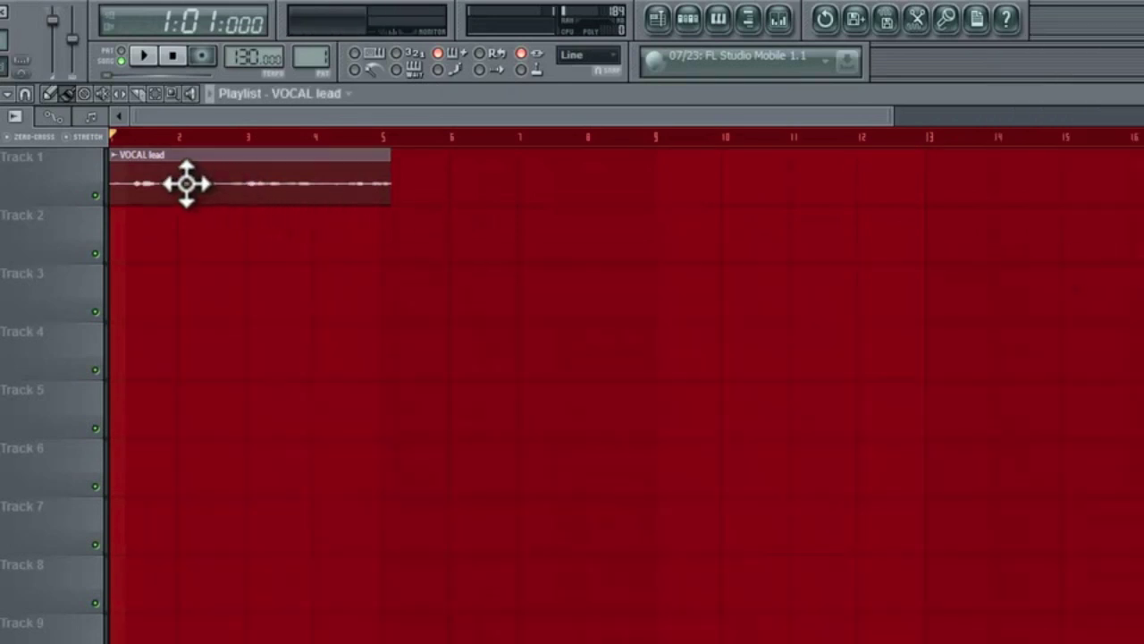
double_click(145, 185)
left_click(583, 482)
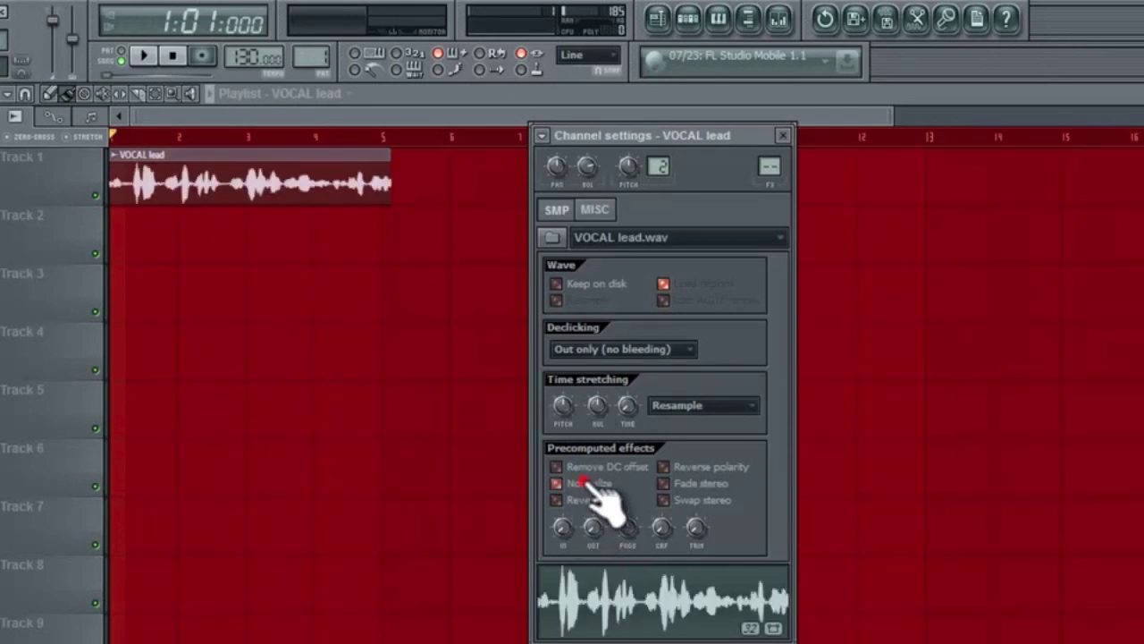
left_click(781, 134)
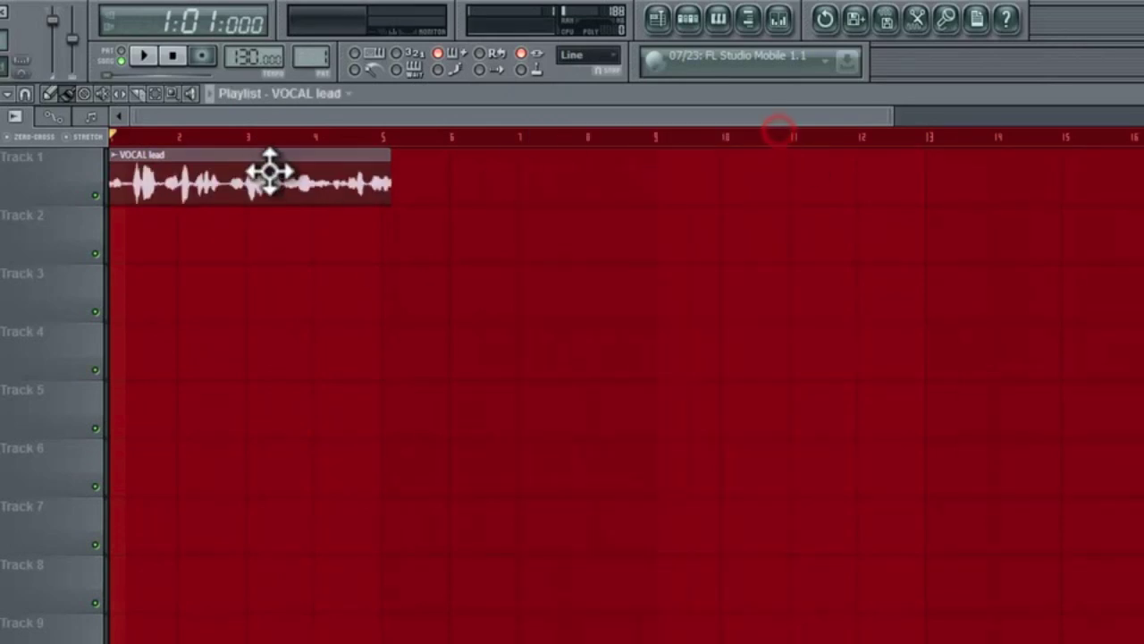
Step: Play back the vocal take, then stop it and turn recording off
key("space")
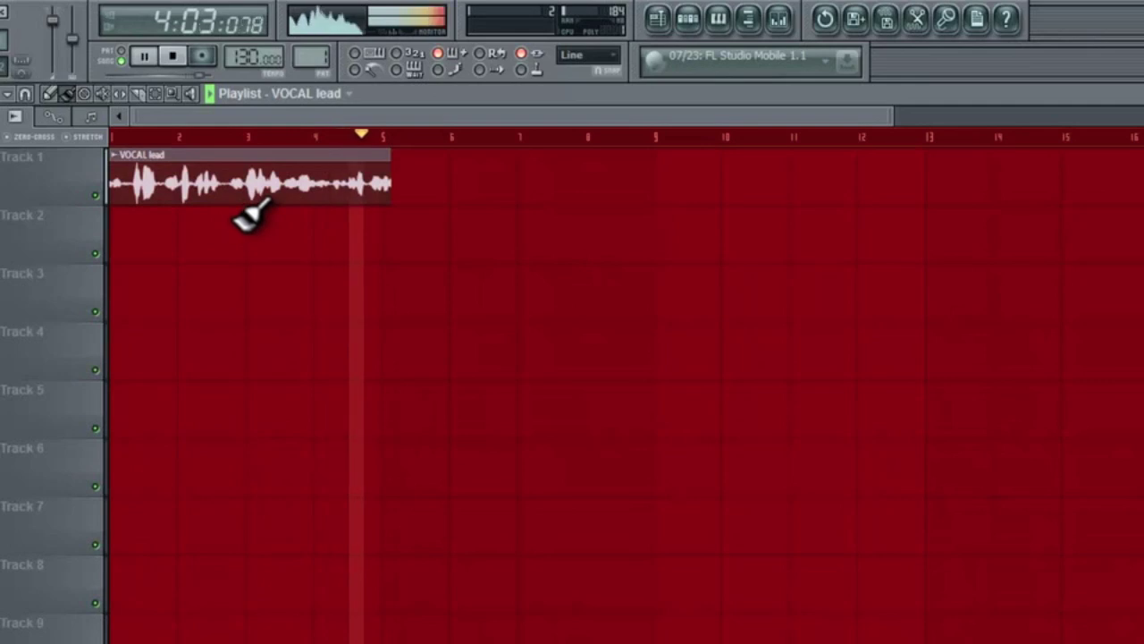
key("space")
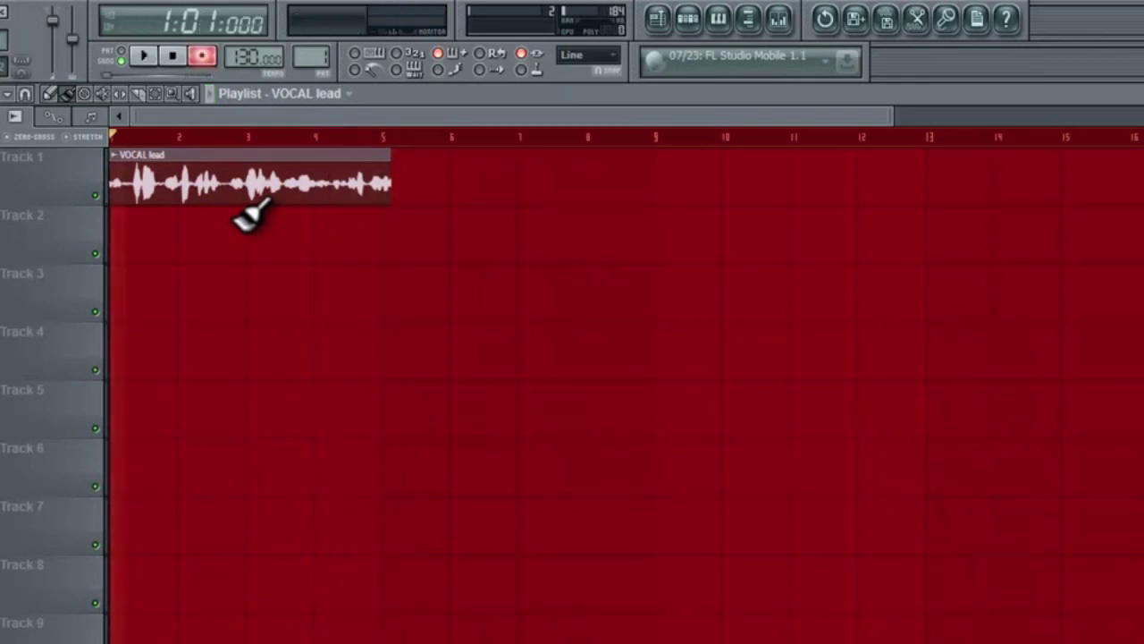
key("r")
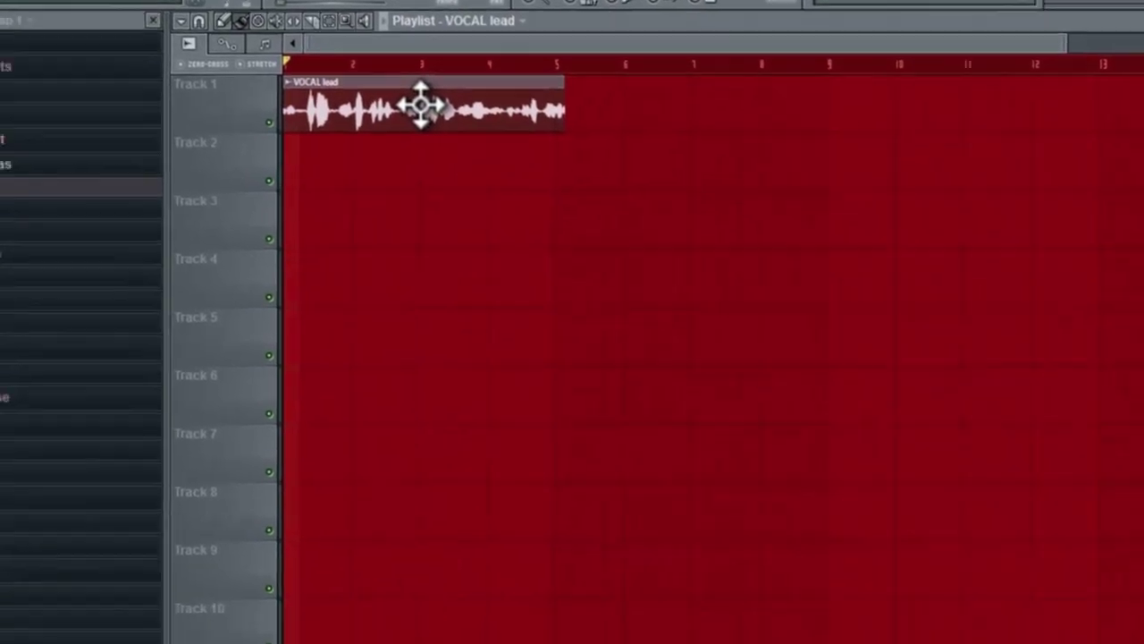
Step: Expand the Browser's Recorded folder and select the VOCAL lead sample
key("super")
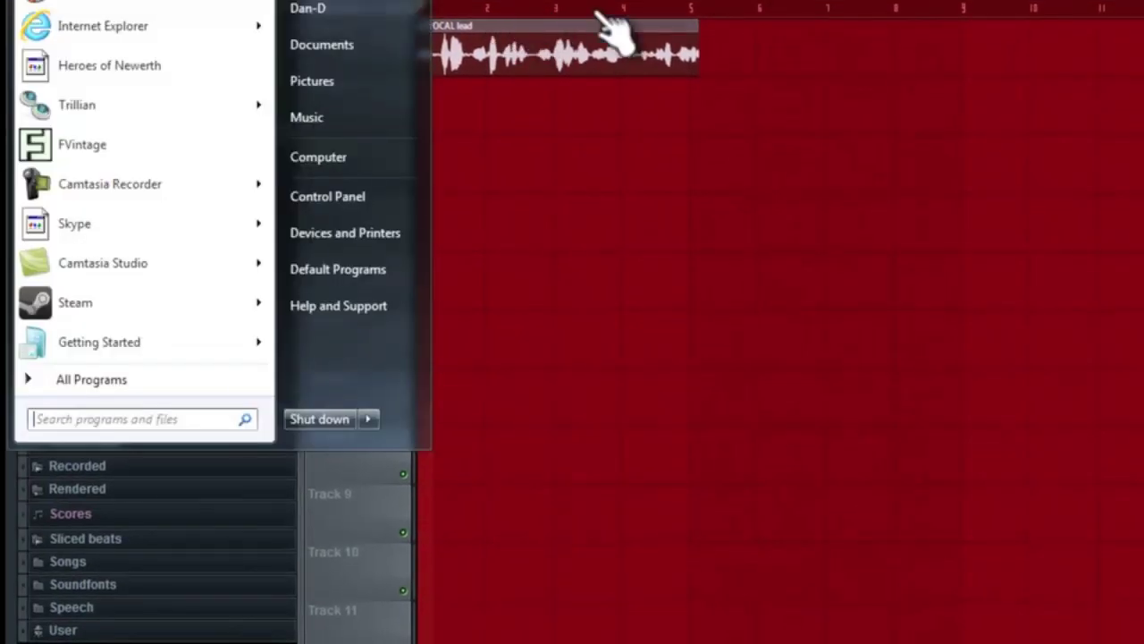
key("Escape")
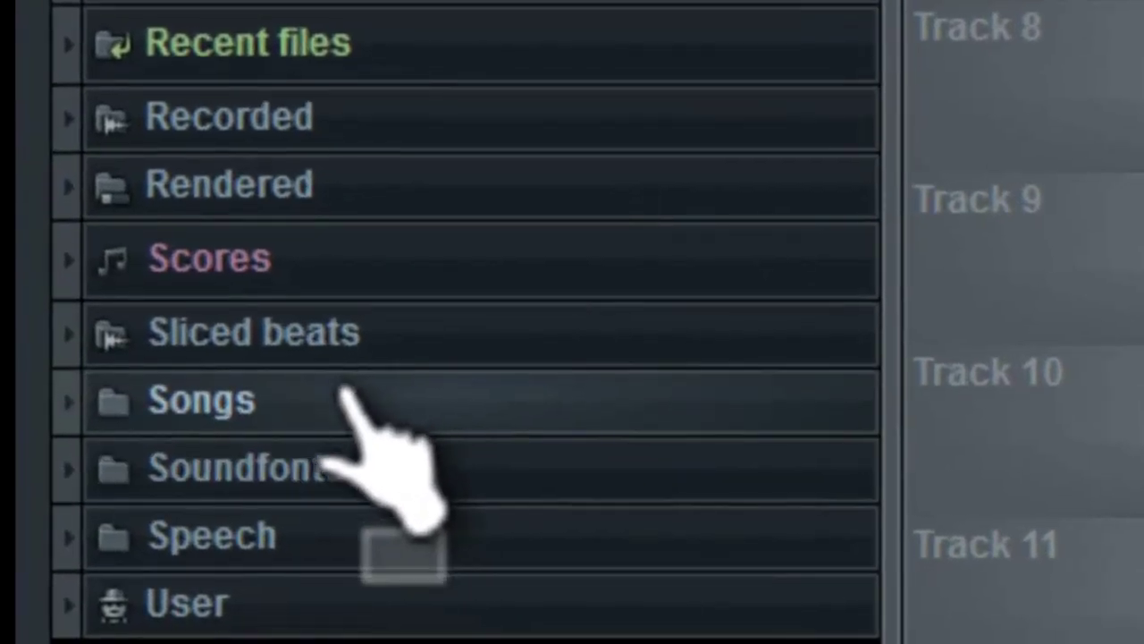
left_click(401, 131)
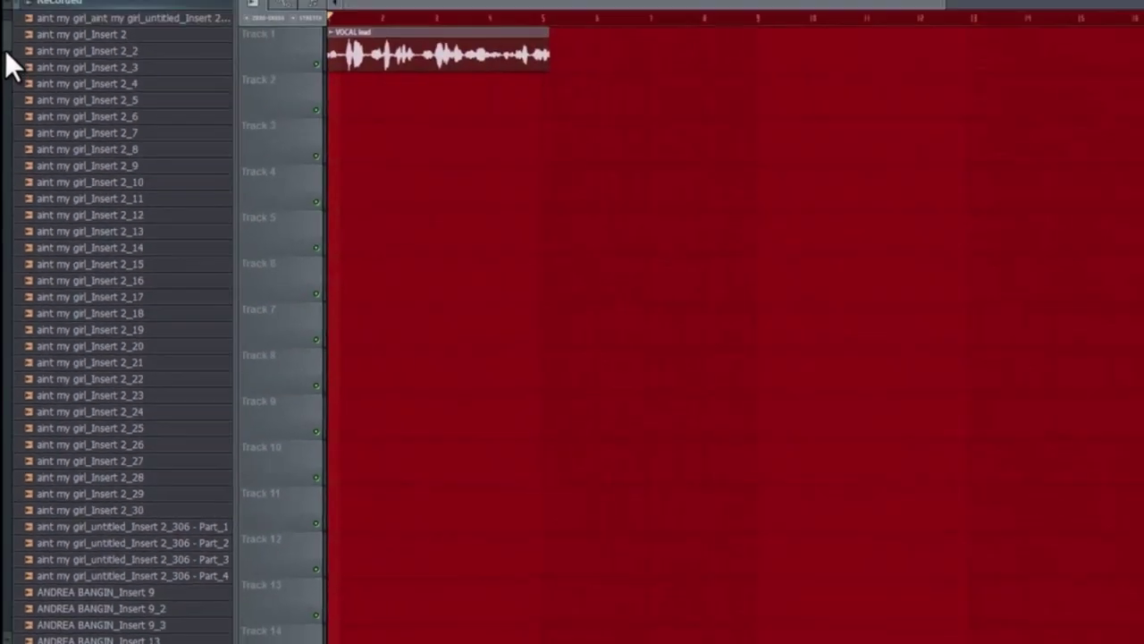
left_click_drag(5, 49, 23, 385)
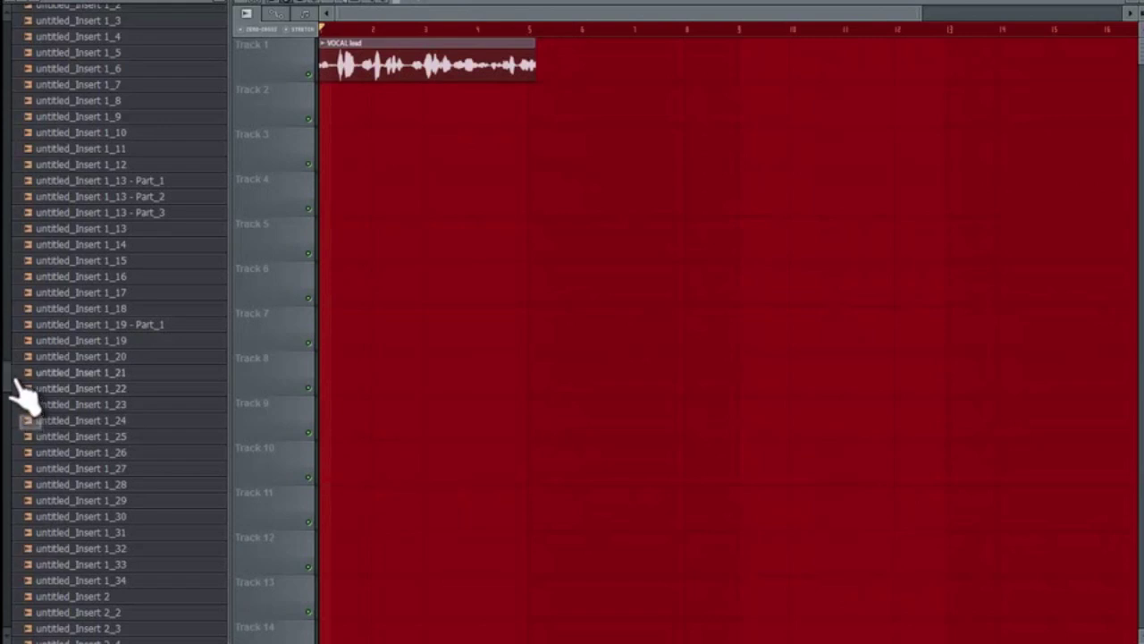
left_click_drag(4, 378, 4, 457)
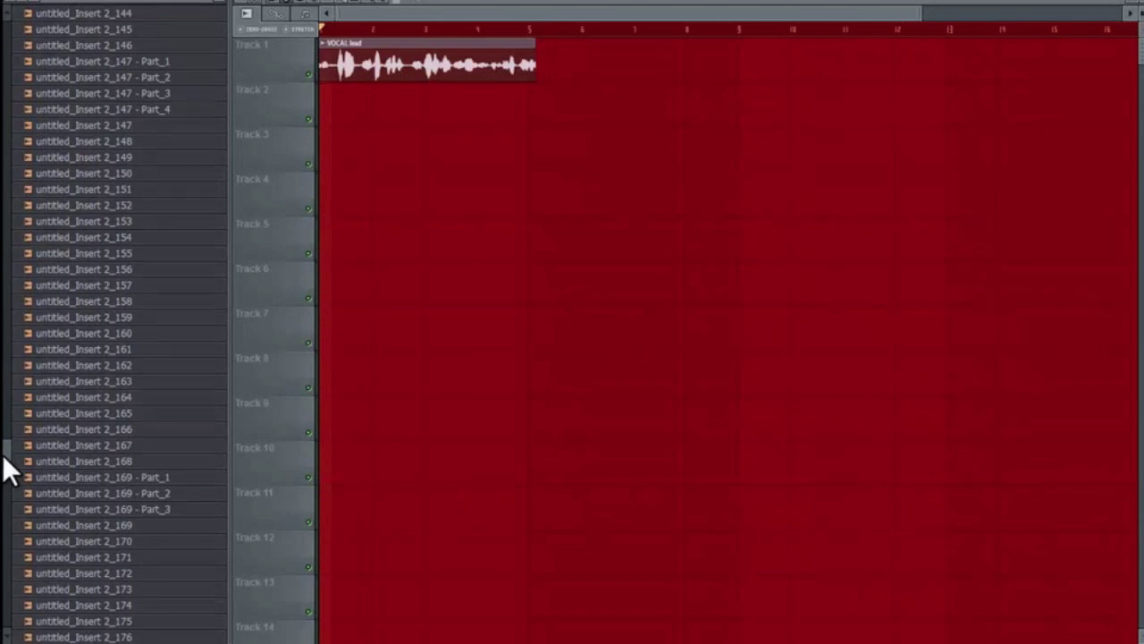
left_click_drag(4, 457, 14, 472)
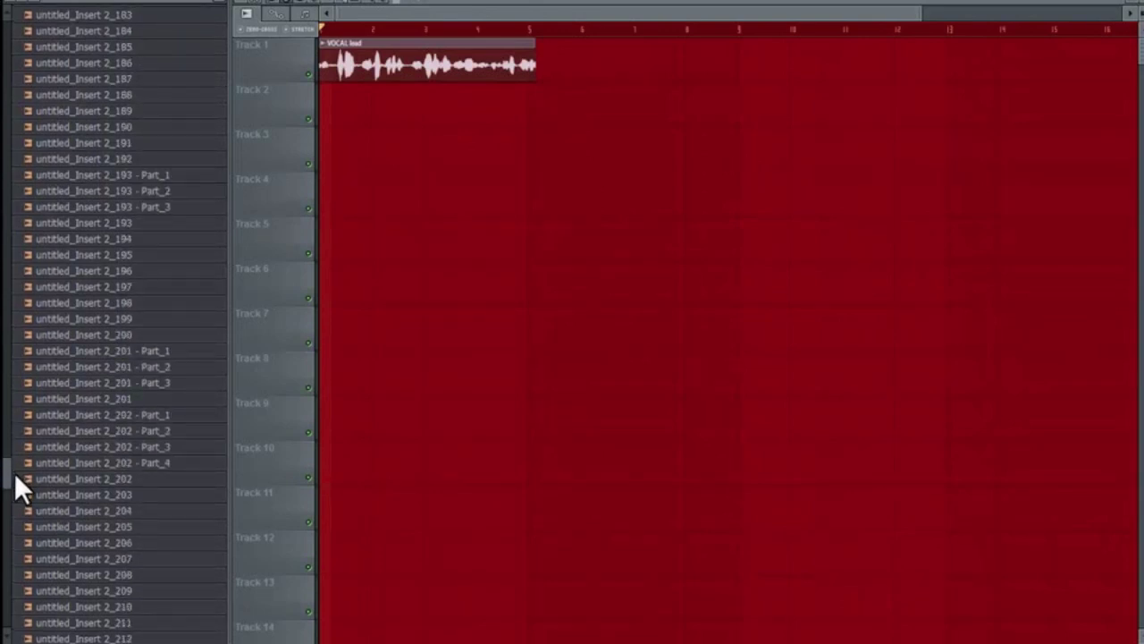
left_click_drag(14, 473, 51, 631)
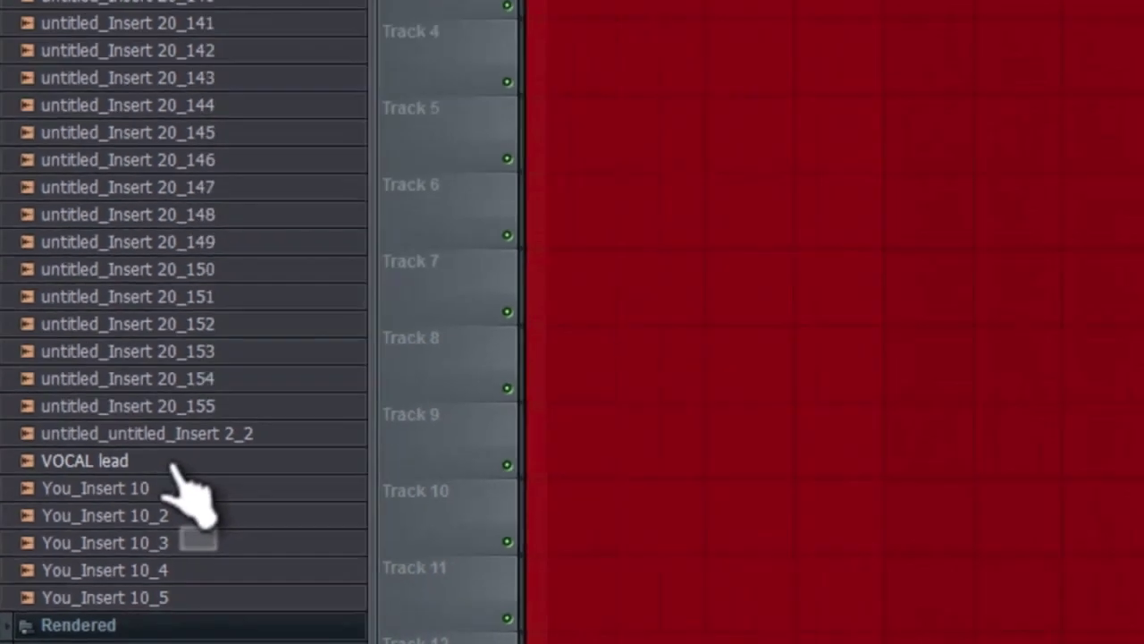
left_click(352, 272)
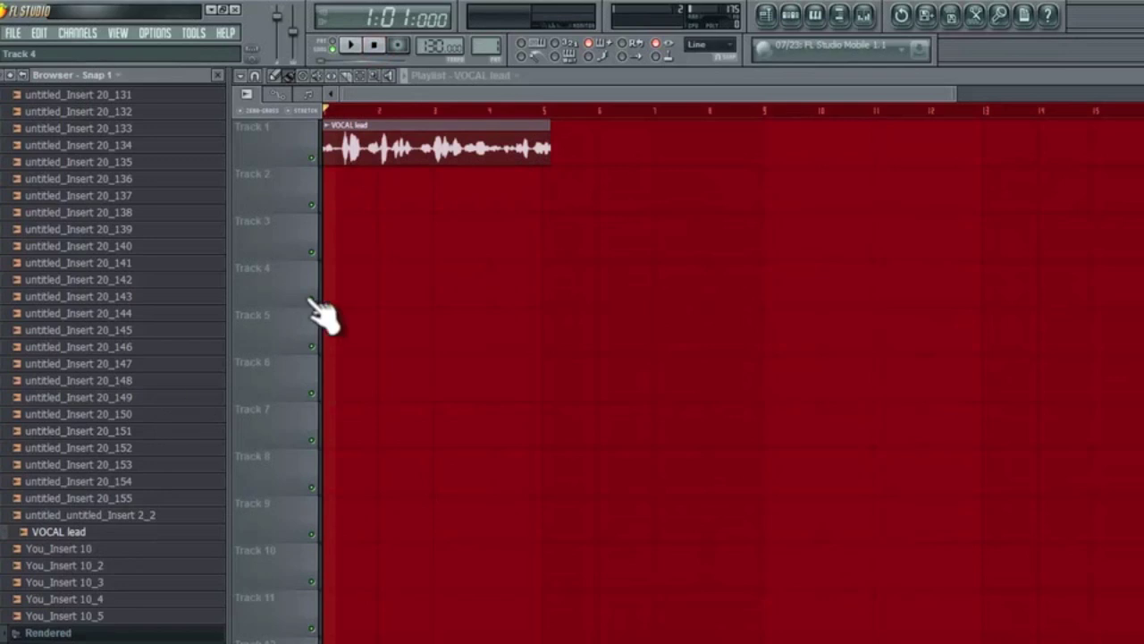
Step: Delete the VOCAL lead clip from Track 1 and collapse the Browser folders
right_click(390, 159)
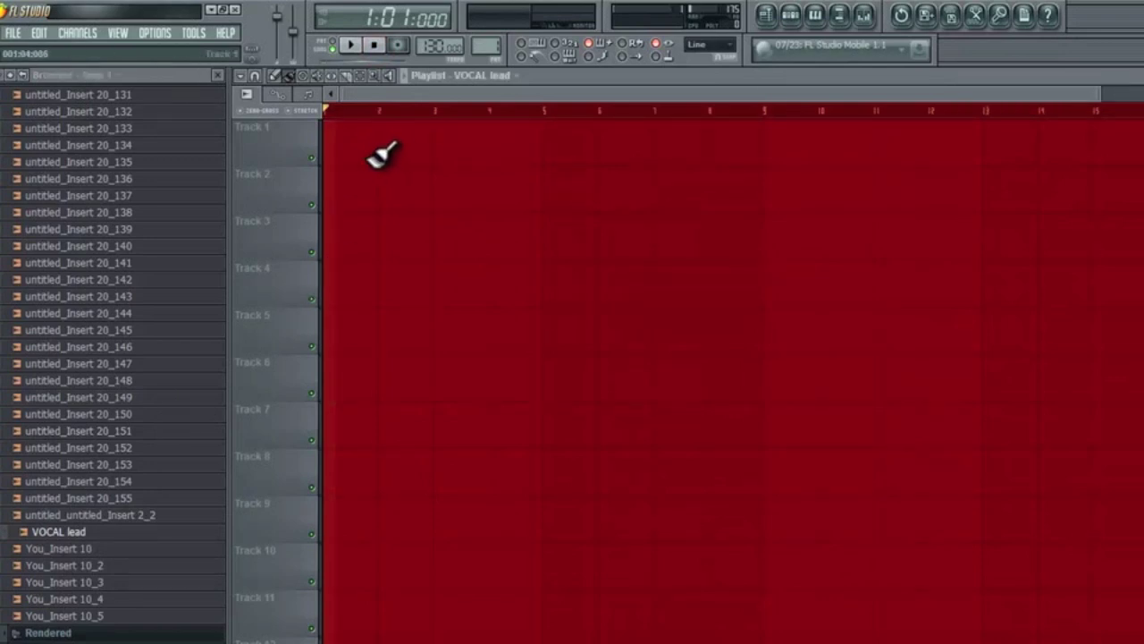
left_click_drag(134, 531, 44, 73)
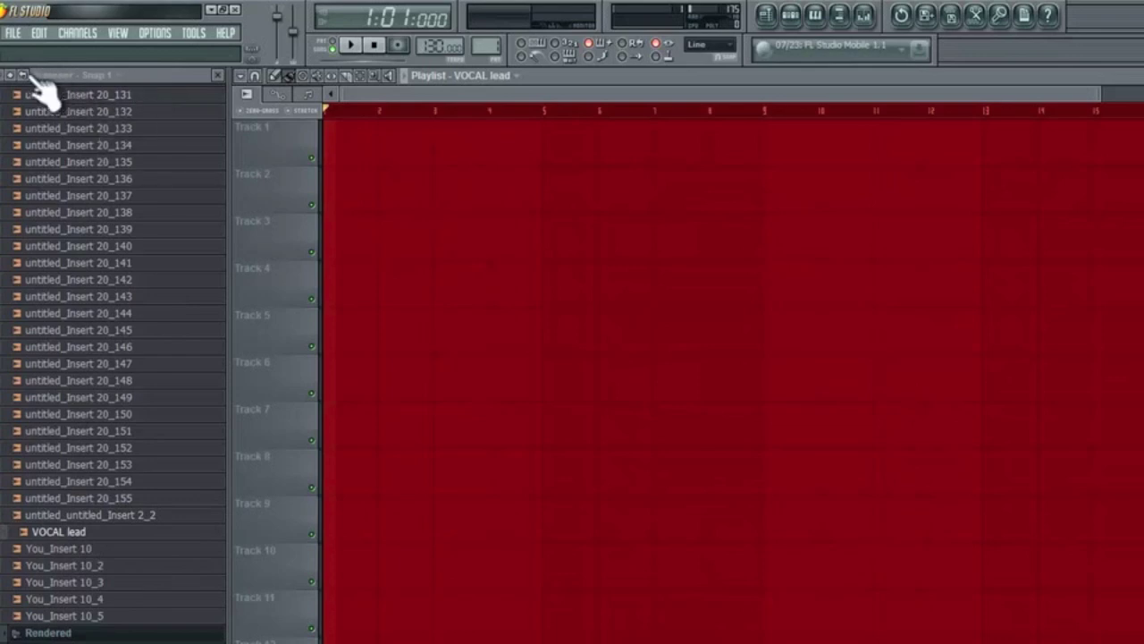
left_click(21, 76)
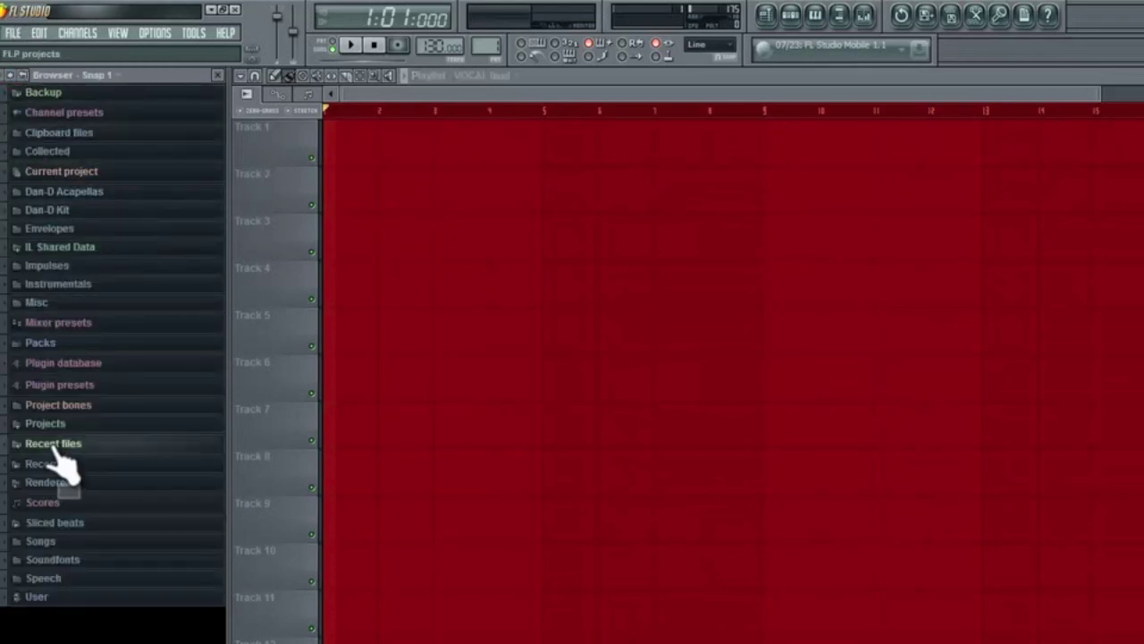
left_click_drag(71, 461, 157, 490)
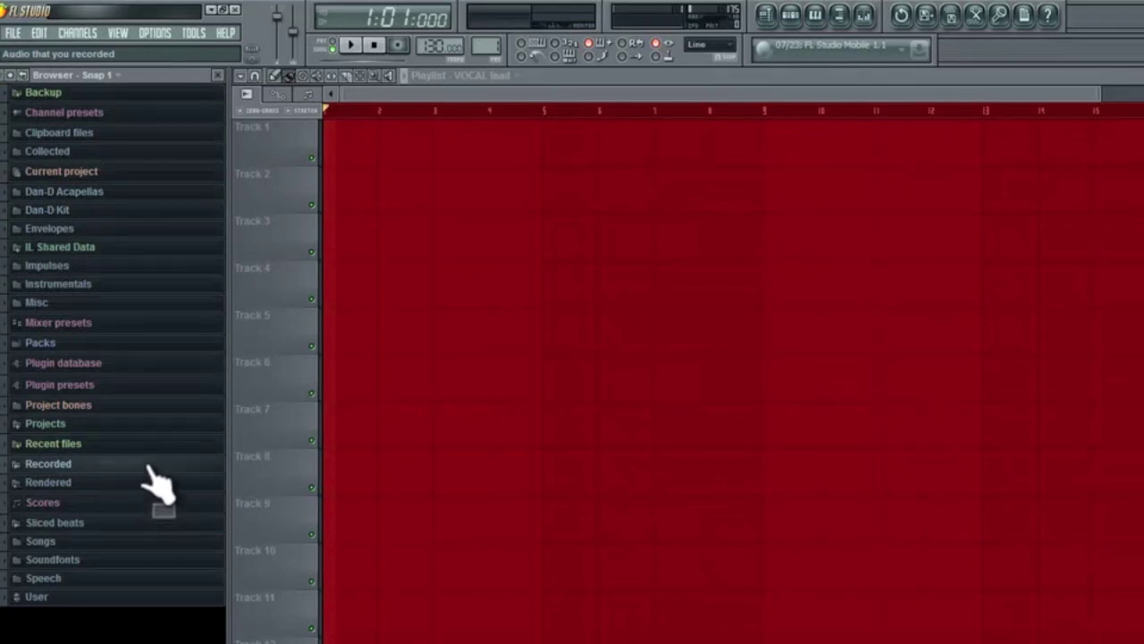